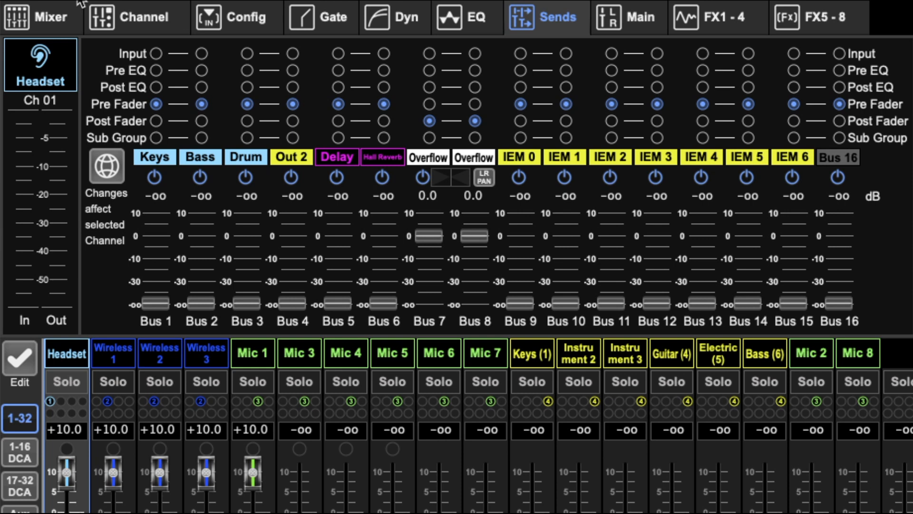
- Try applying a post-fader tap to all channels, cancel it, and leave the Bus 1 send pre-fader for this channel only
click(107, 165)
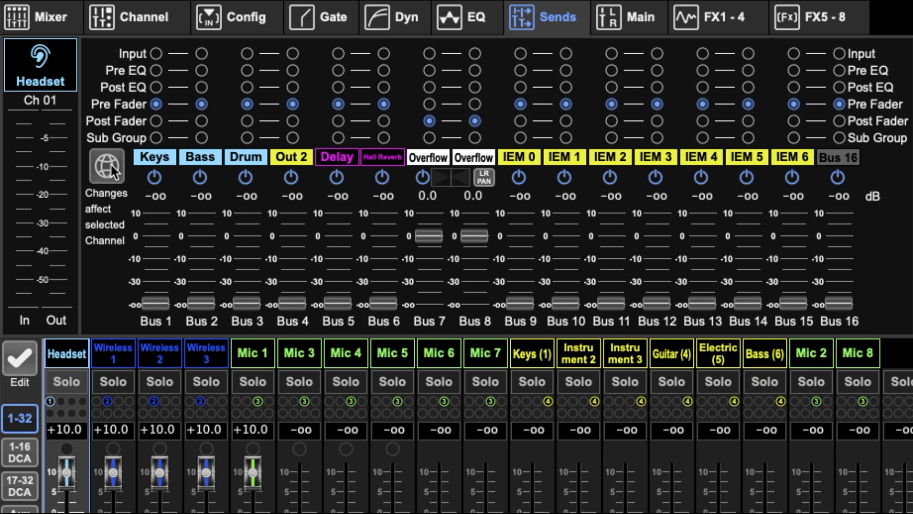
click(111, 171)
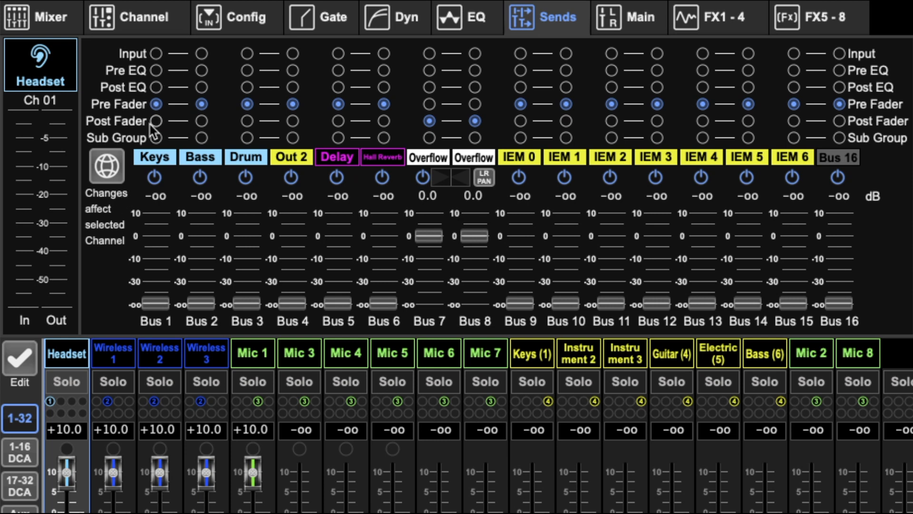
click(111, 166)
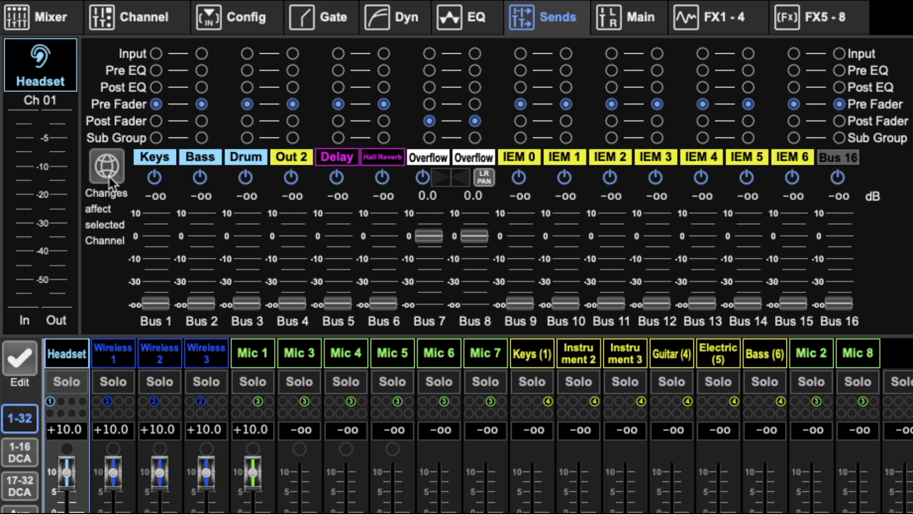
click(115, 168)
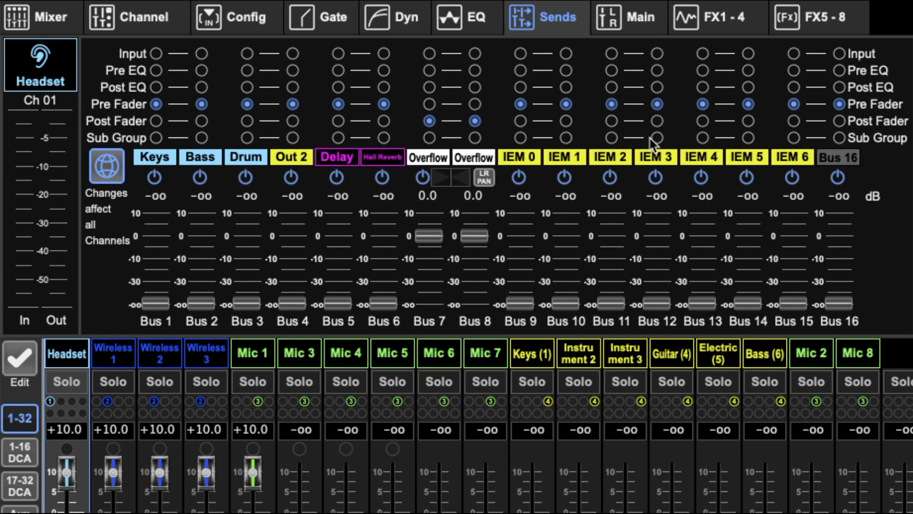
click(156, 122)
drag(903, 475, 560, 156)
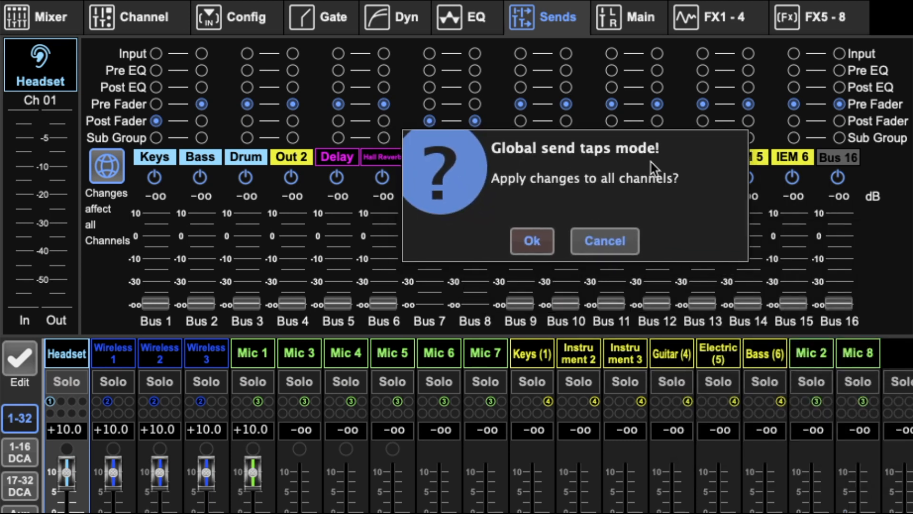
click(610, 239)
click(105, 171)
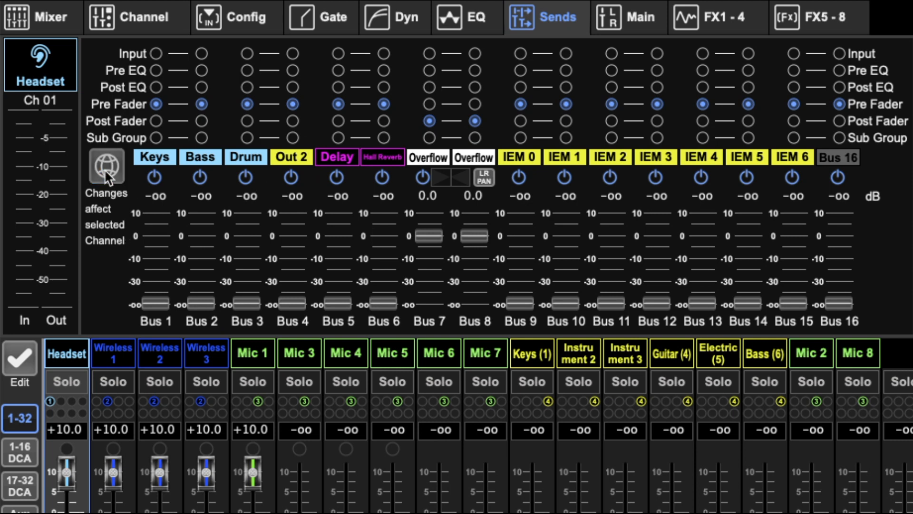
click(156, 120)
click(156, 104)
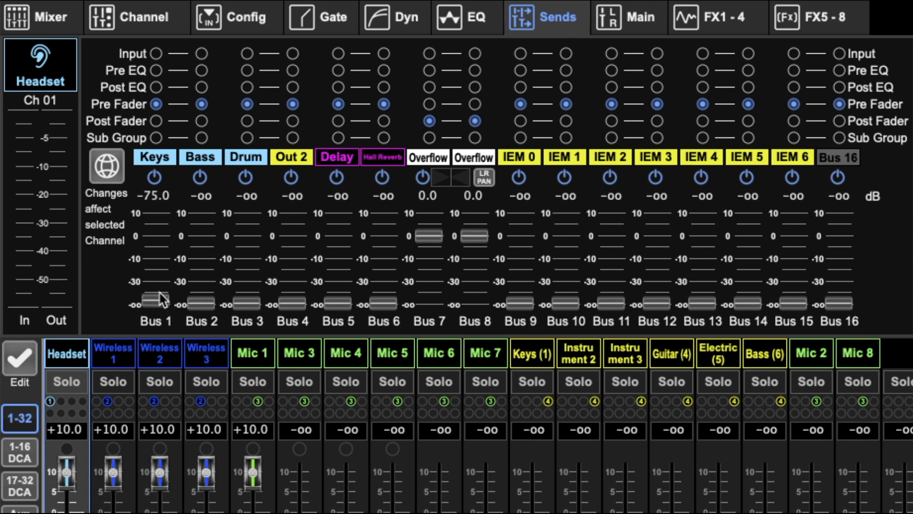
- Raise the Headset's send to the Keys bus, pull it back down, then nudge it slightly
drag(161, 307, 163, 235)
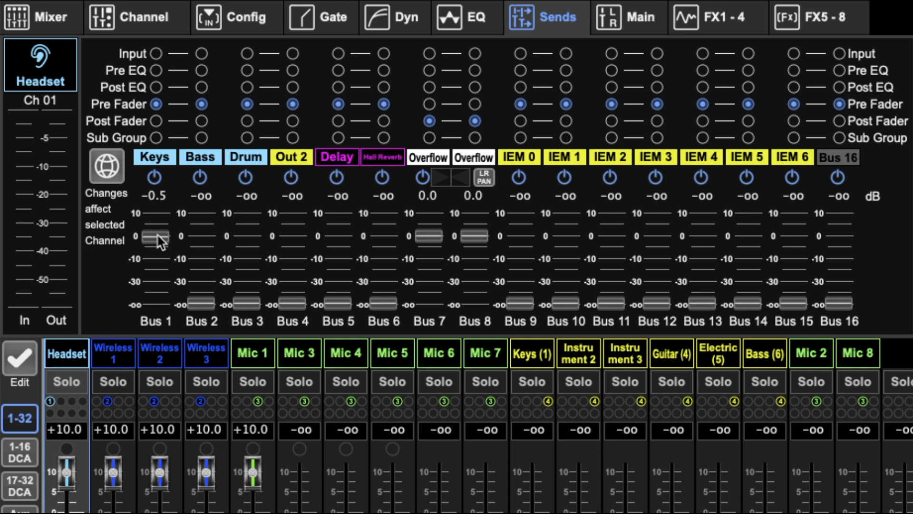
drag(159, 239, 158, 309)
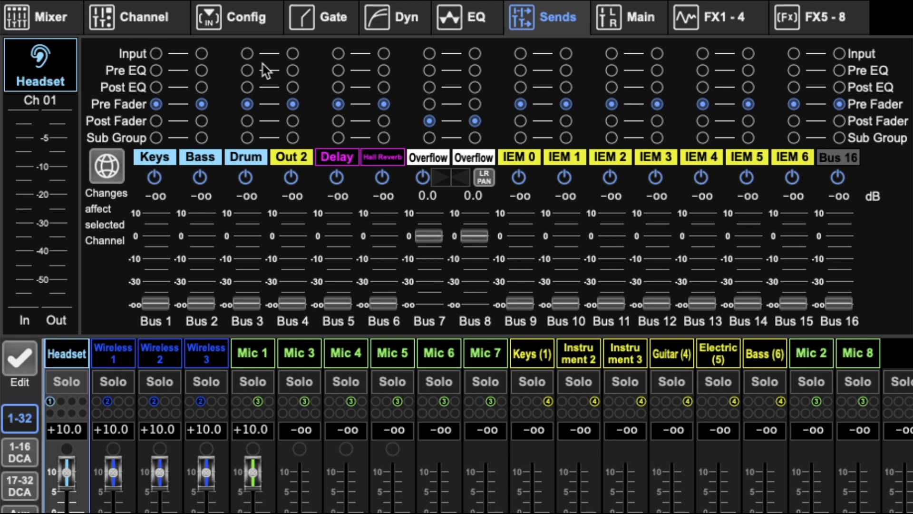
mouse_move(153, 305)
mouse_down()
mouse_move(156, 235)
mouse_move(156, 307)
mouse_up()
- Review the Headset's Config and Channel pages, toggling Dyn. PRE on and off, before returning to Sends
click(236, 17)
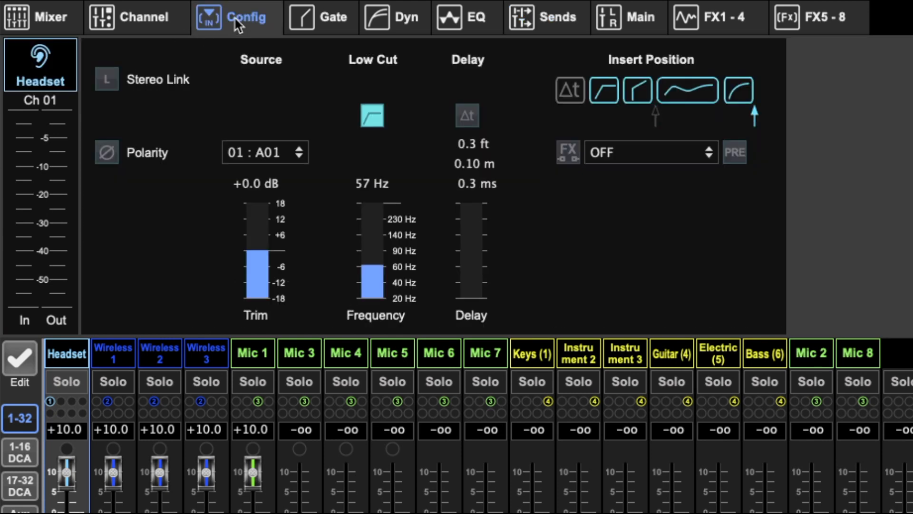
click(152, 18)
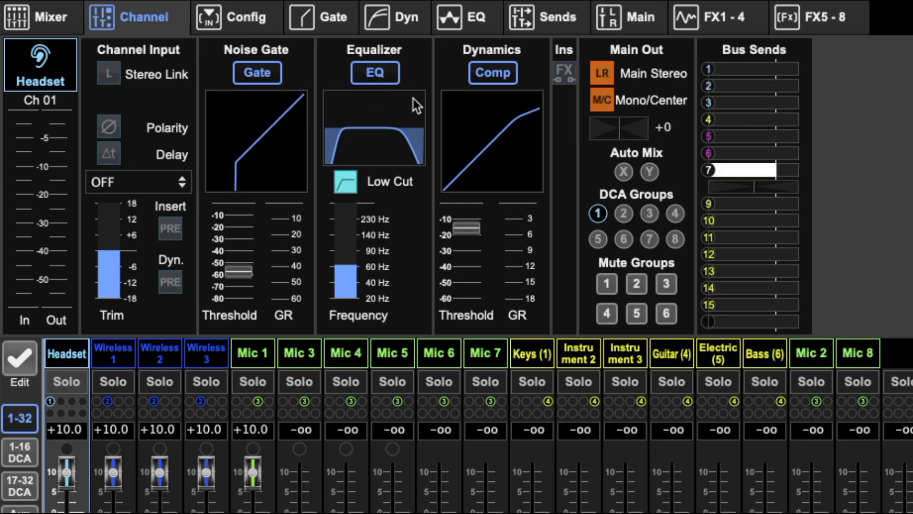
click(171, 284)
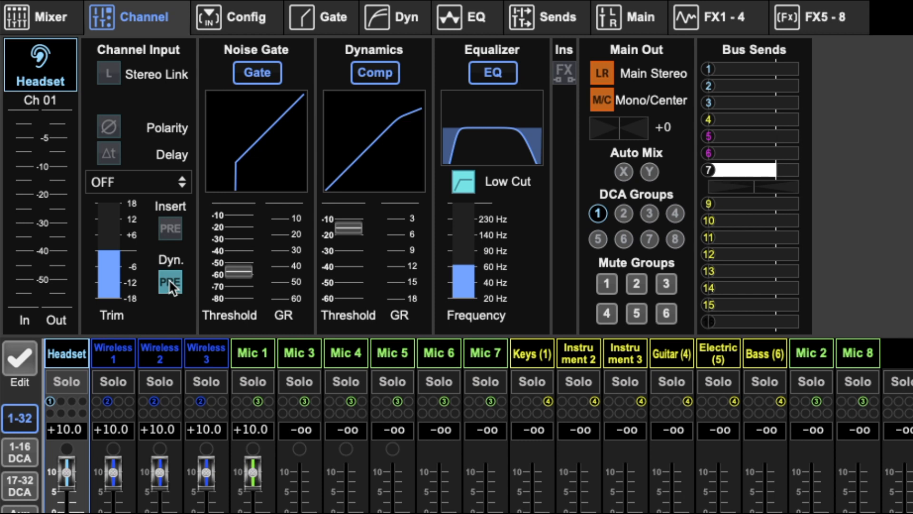
click(172, 284)
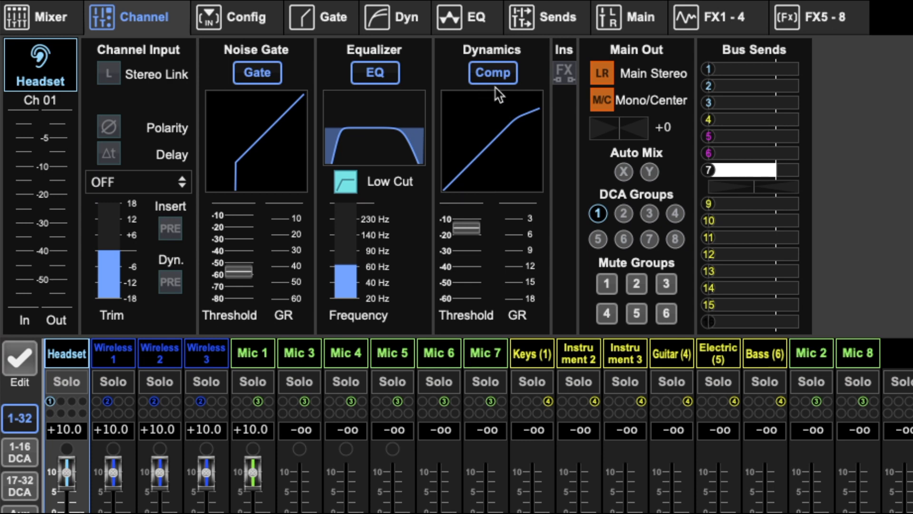
click(564, 15)
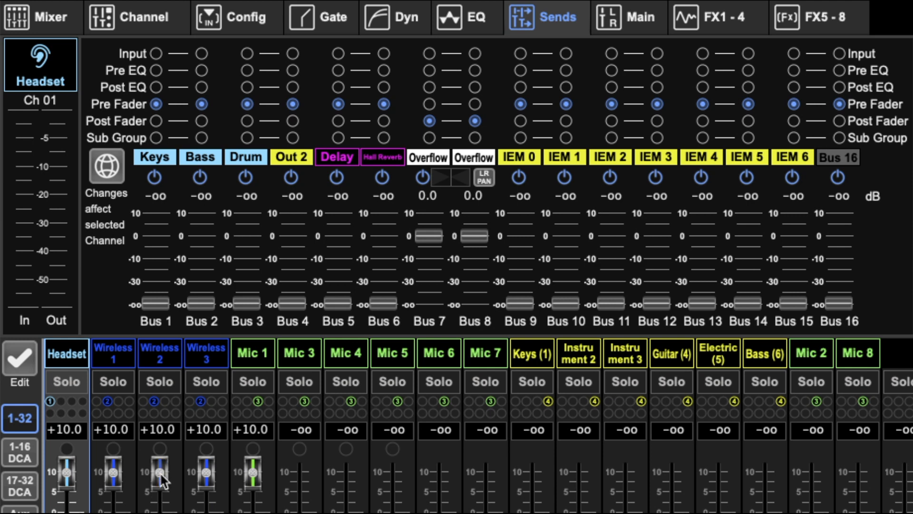
- Lower the Wireless 2 fader slightly and pull the Wireless 3 fader fully down to -oo
mouse_move(161, 475)
mouse_down()
mouse_move(158, 501)
mouse_move(158, 474)
mouse_up()
drag(206, 471, 207, 509)
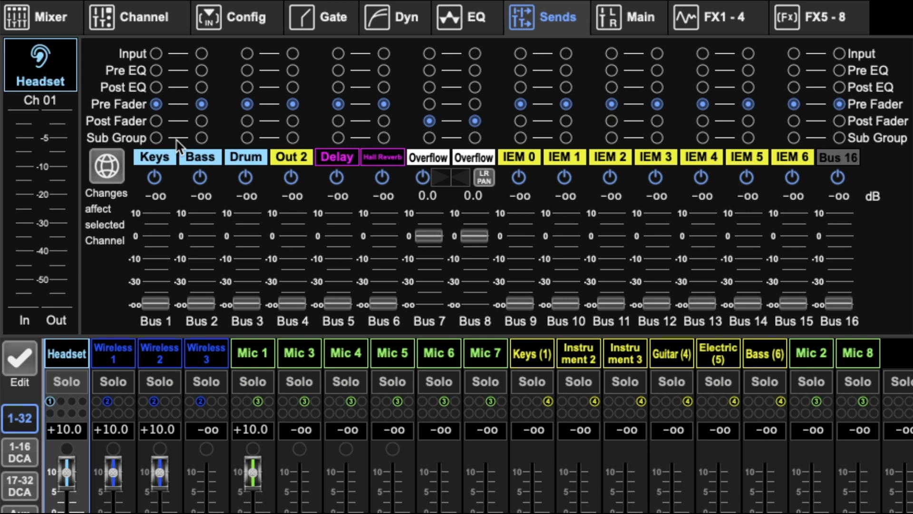
- Cycle the Keys/Bass send tap through Sub Group and Post Fader back to Pre Fader
click(157, 137)
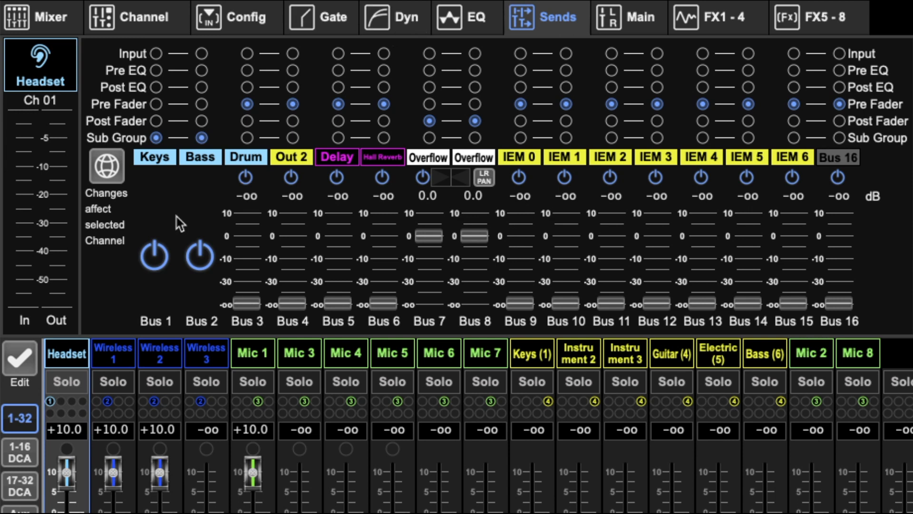
click(156, 120)
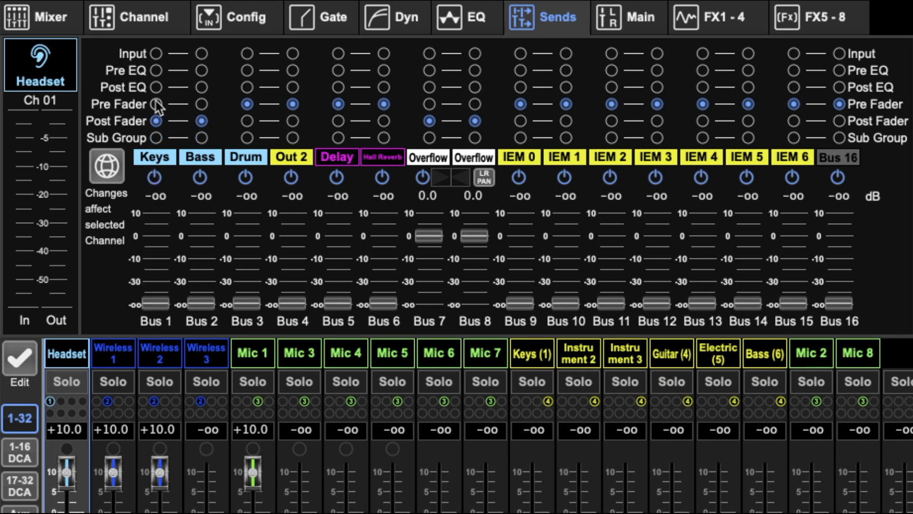
click(157, 104)
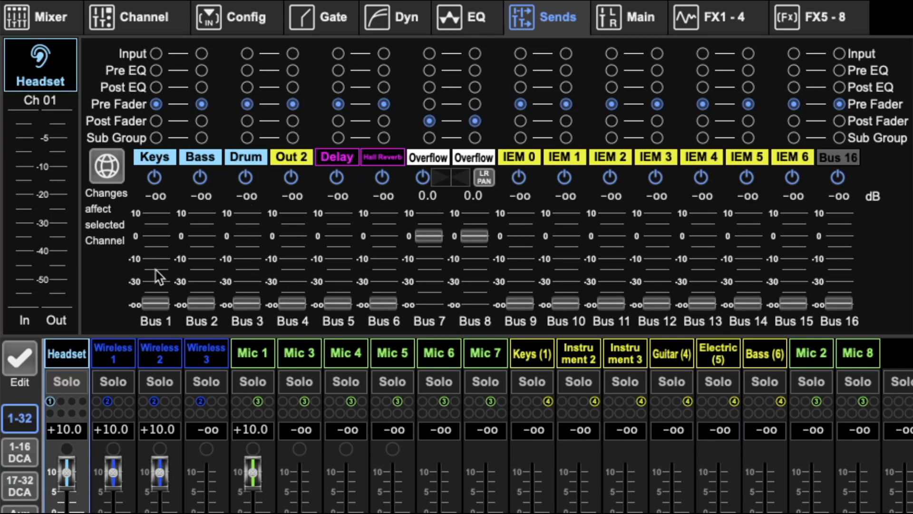
- Raise the Headset's Keys bus send to 0 dB and switch to the mixer overview
drag(154, 306, 155, 237)
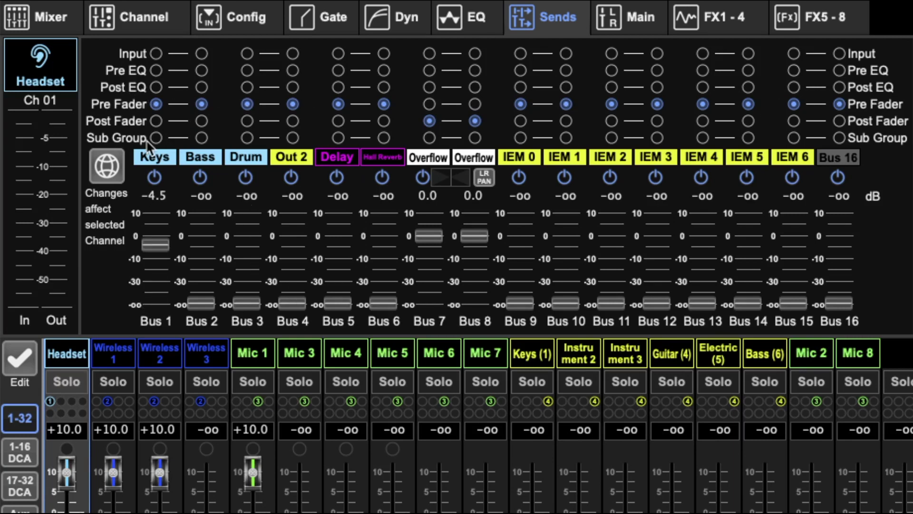
click(49, 18)
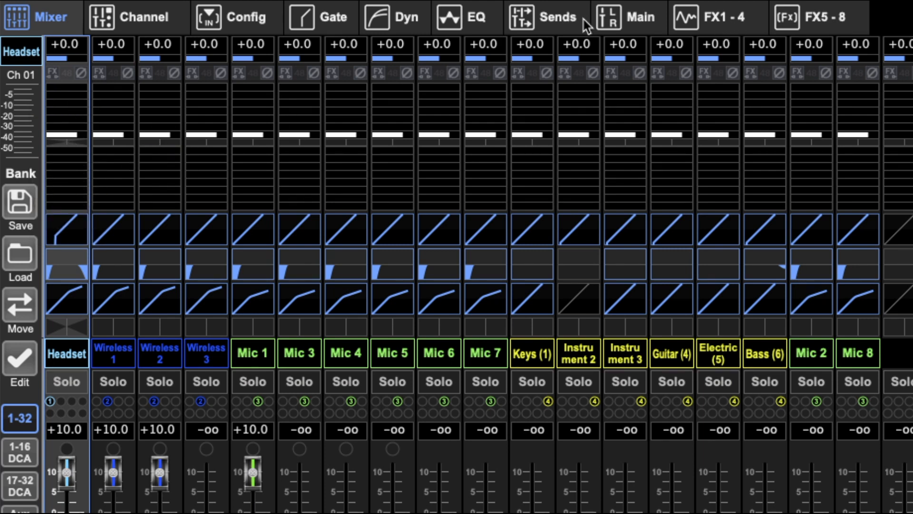
- Set the Headset's Overflow (Bus 7/8) send to -1.3 dB with its pan reset to centre
click(570, 20)
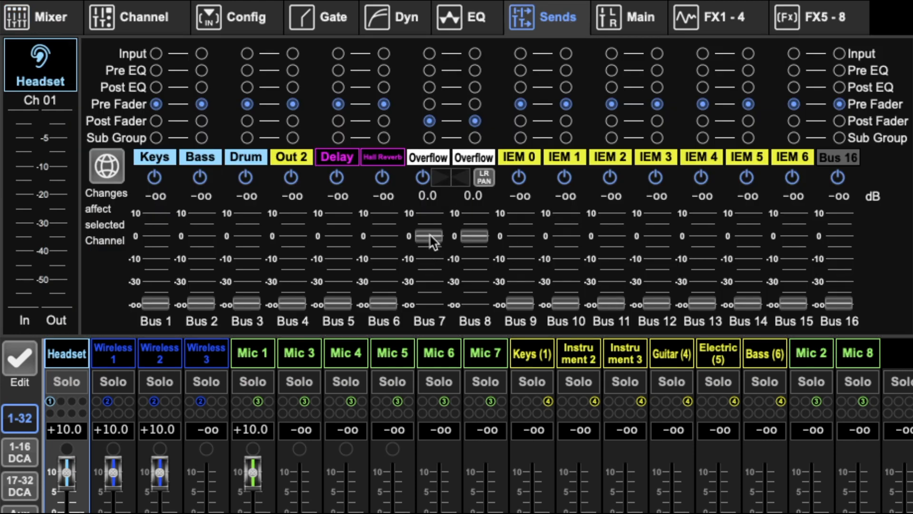
drag(429, 241, 429, 244)
drag(454, 180, 456, 184)
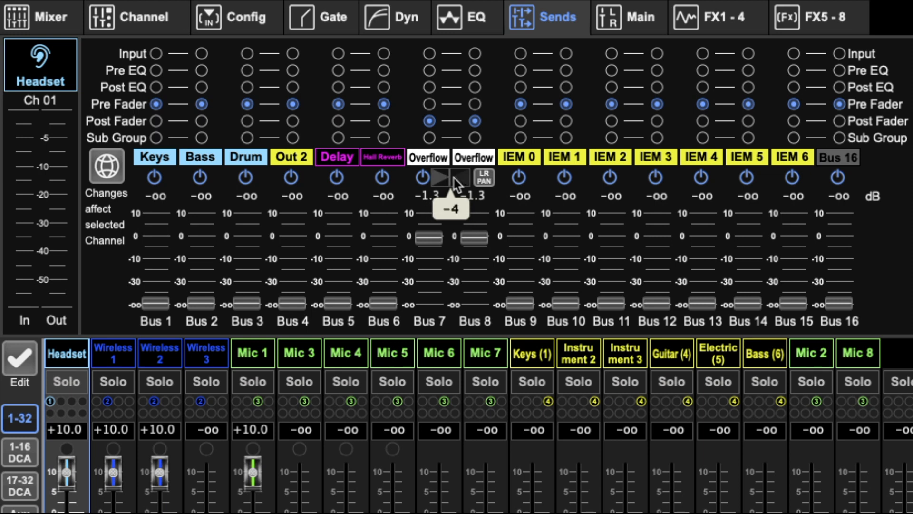
click(457, 184)
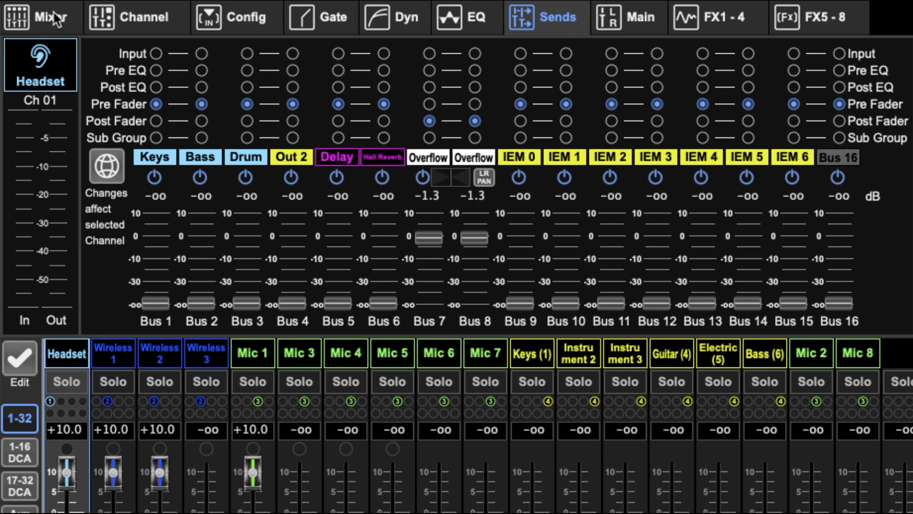
- Leave the sends via the Channel page and return to the 32-channel mixer overview
click(152, 16)
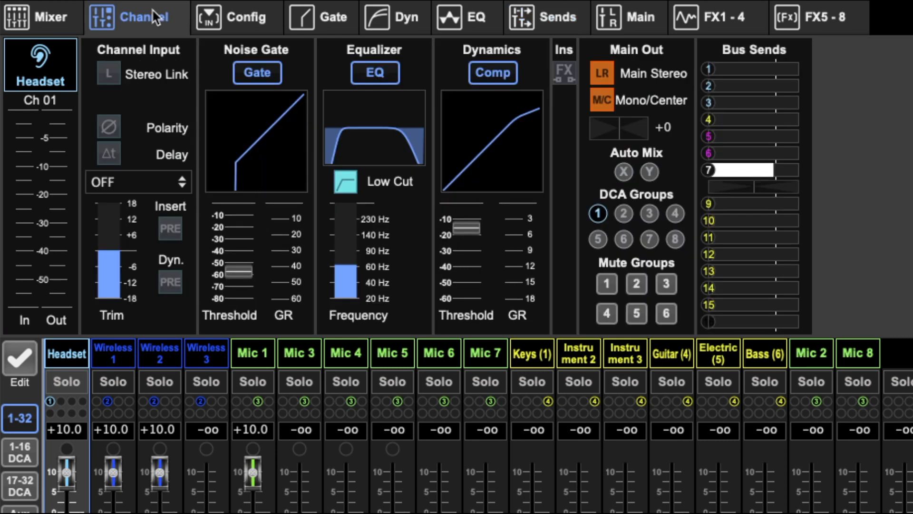
click(48, 21)
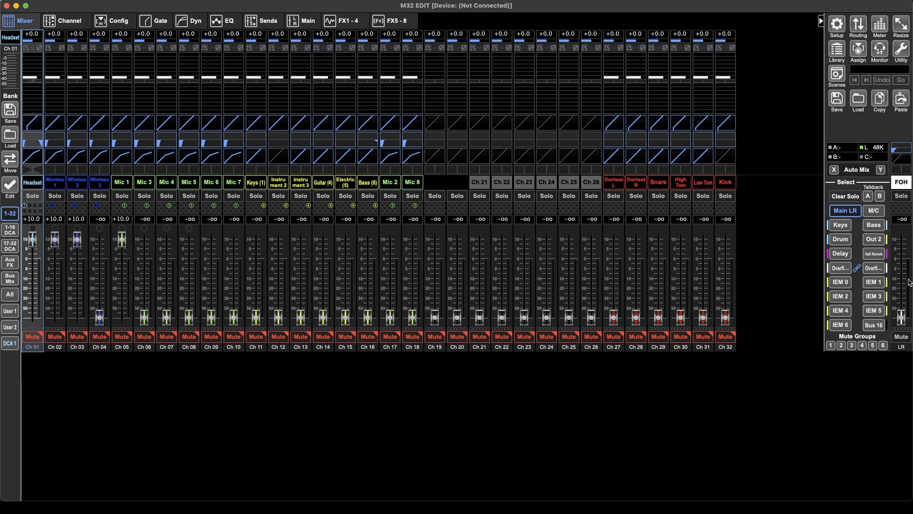
- Show Keys bus sends on the faders and raise the Headset's Keys send to +8.3 dB
click(842, 226)
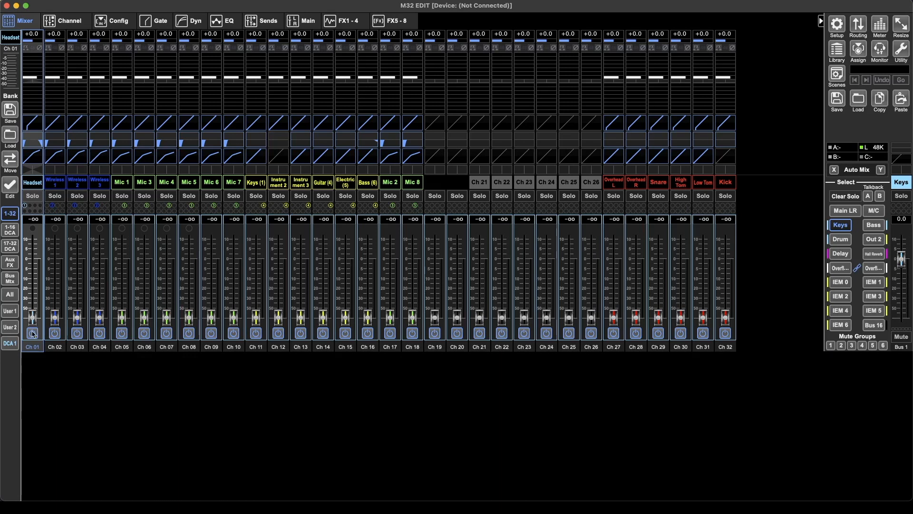
drag(33, 315, 33, 243)
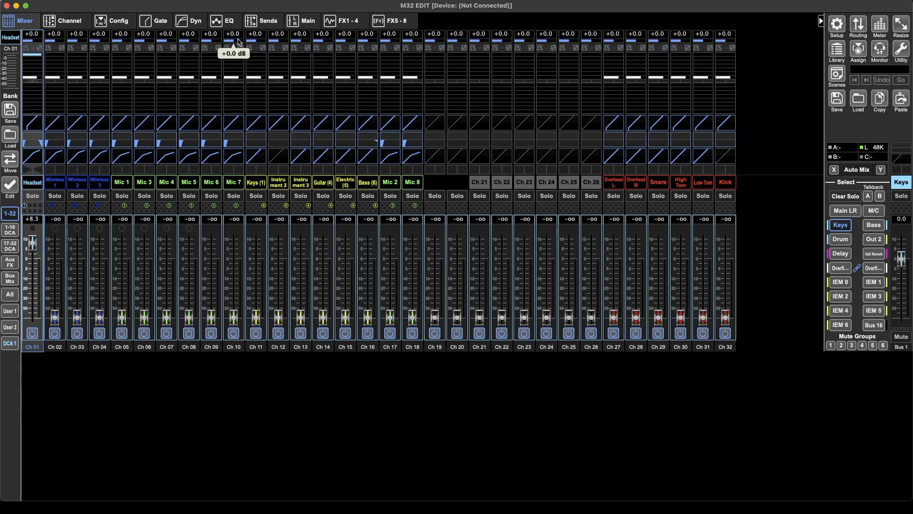
- Lower the Headset's Keys send to -9.8 dB and return the faders to Main LR
click(252, 21)
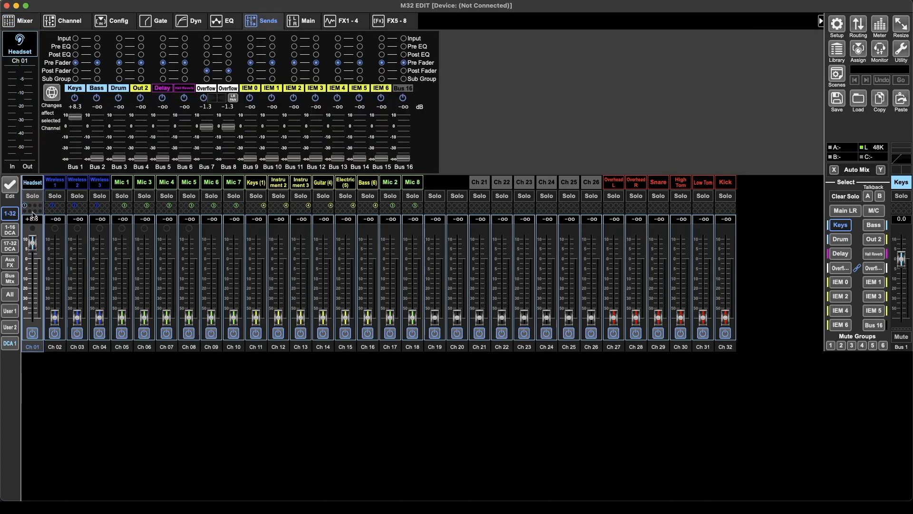
mouse_move(32, 247)
mouse_down()
mouse_move(33, 289)
mouse_move(32, 277)
mouse_up()
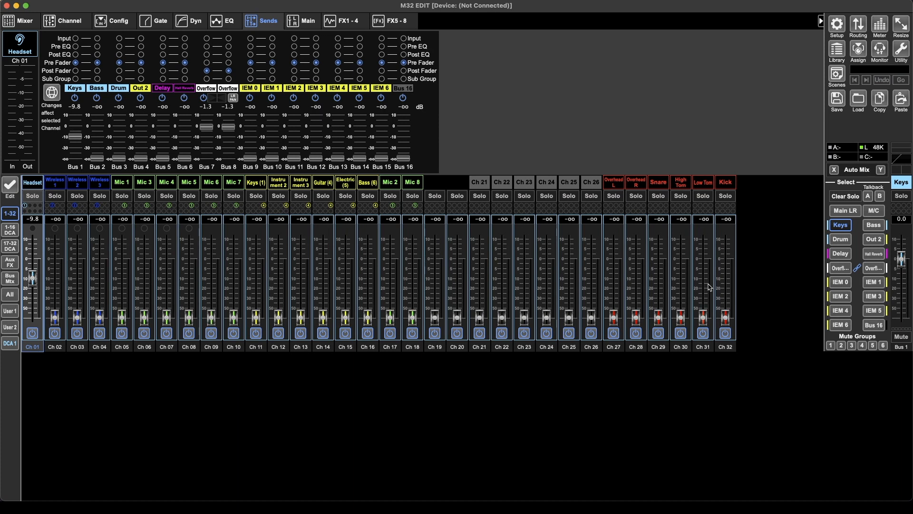
click(845, 212)
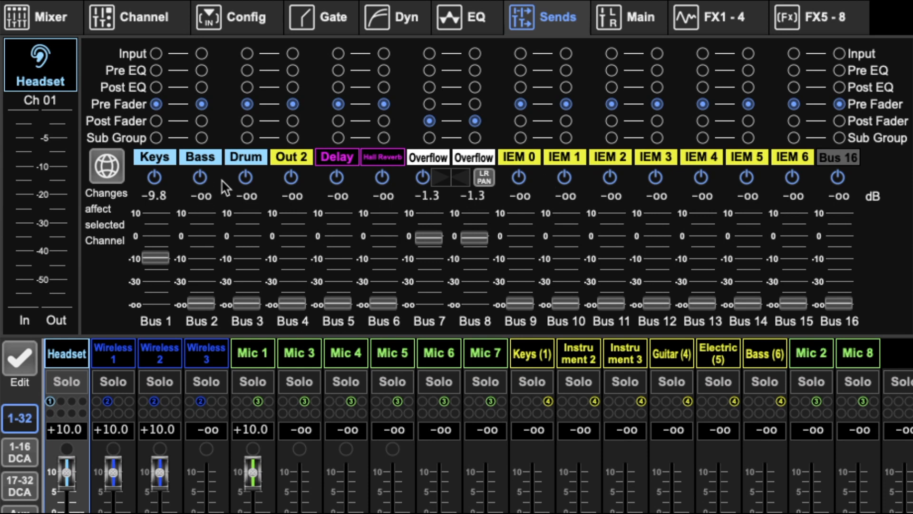
- Toggle the Headset's Keys send off and on, then pull its level fully down to -oo
click(156, 177)
click(155, 177)
drag(155, 257, 155, 303)
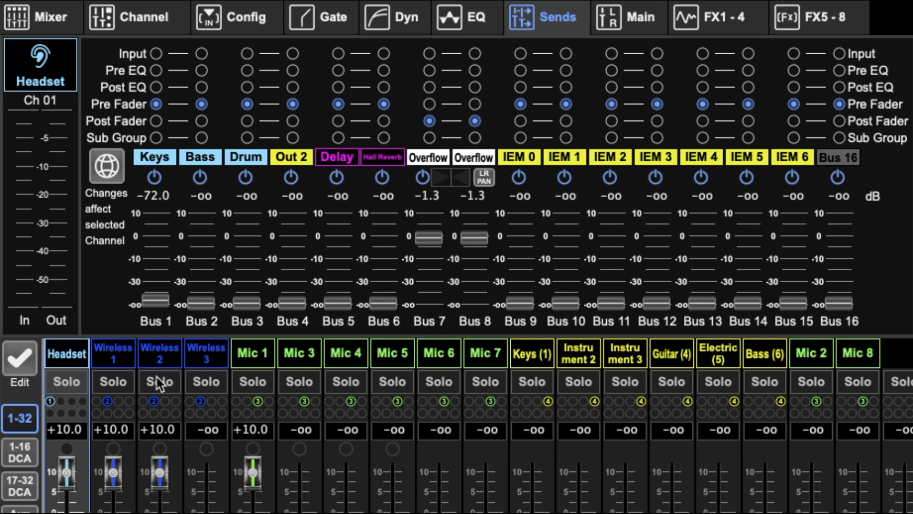